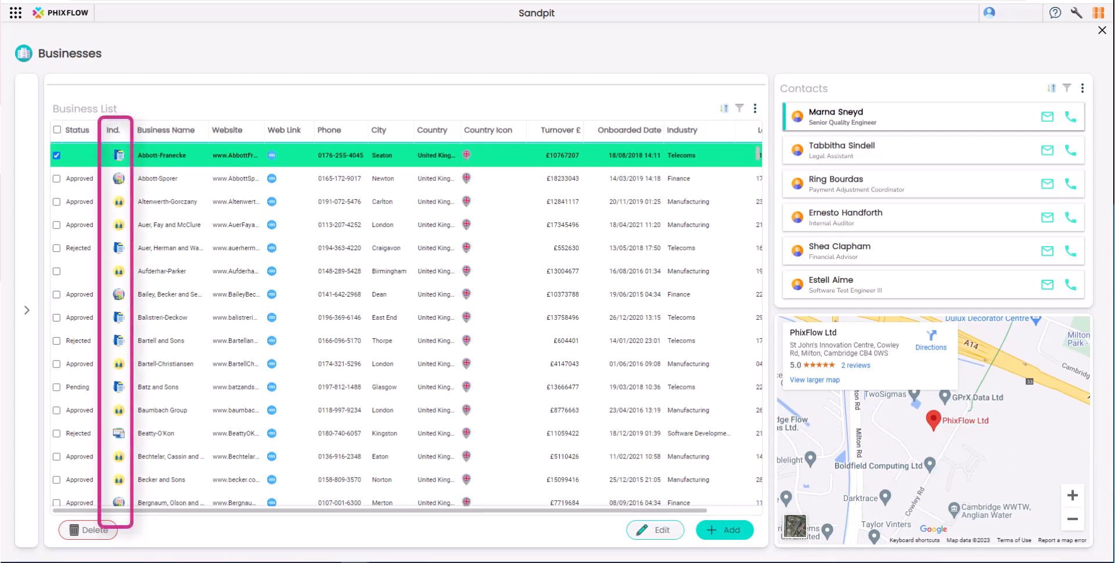
- Switch to the screen editor and open the formatting rules of the Business List's Ind. column
{"action": "left_click", "coordinate": [1099, 12]}
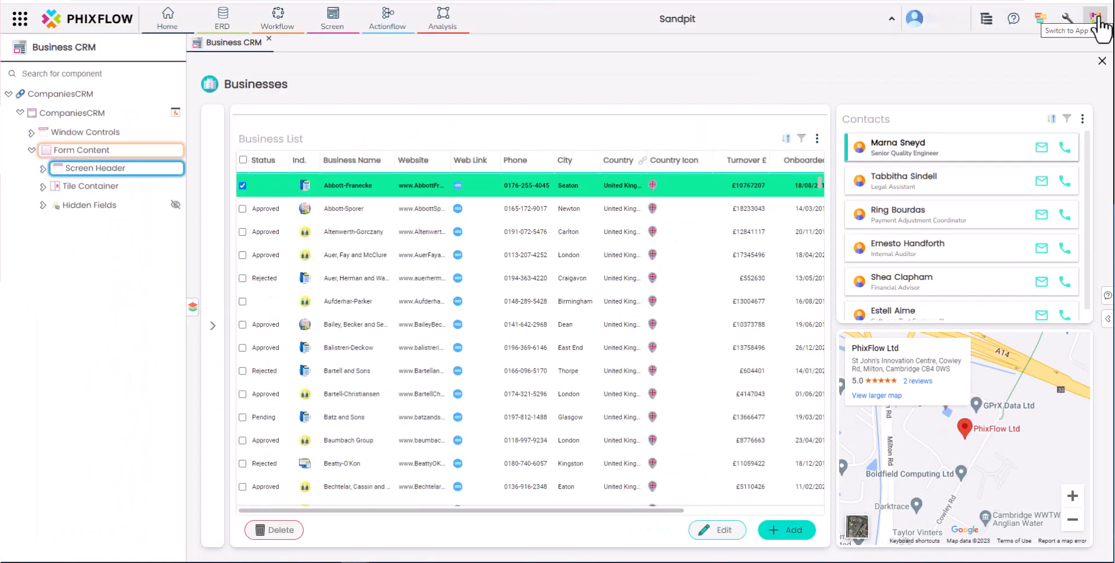
{"action": "right_click", "coordinate": [814, 74]}
{"action": "left_click", "coordinate": [829, 81]}
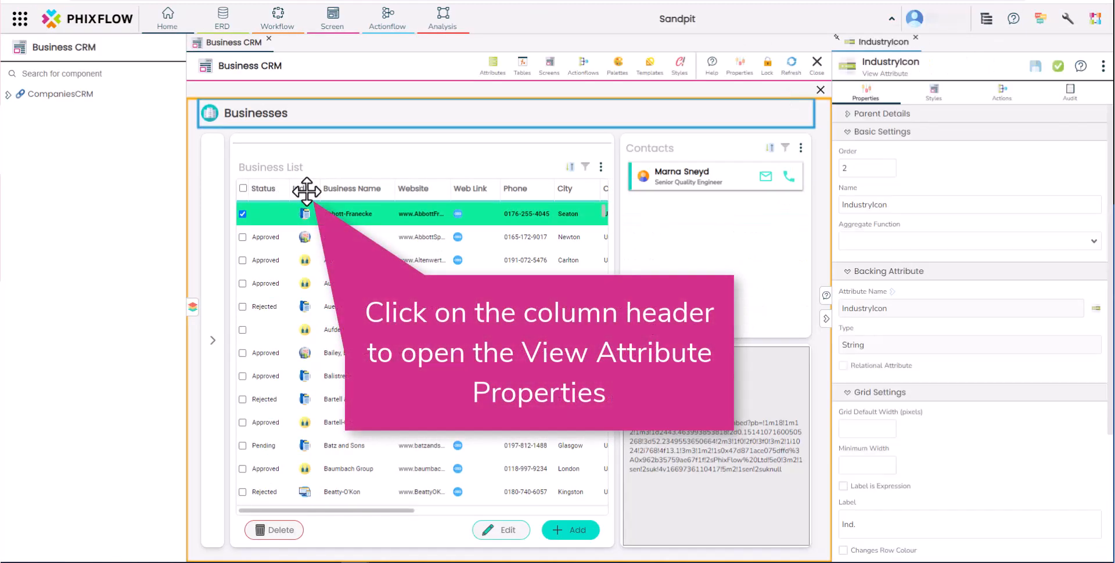
{"action": "left_click", "coordinate": [933, 91]}
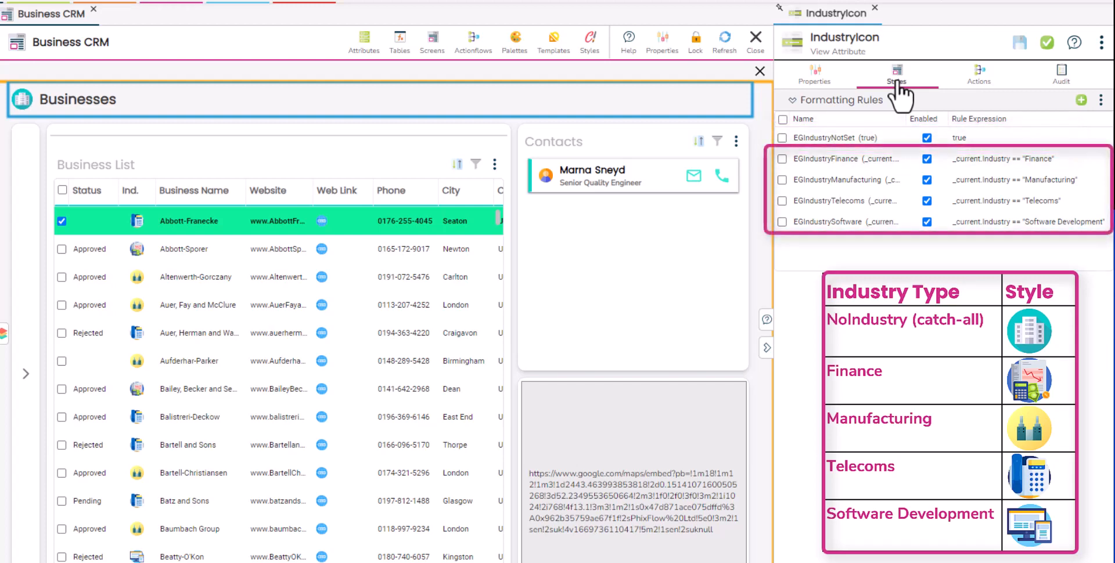
- Examine the rule expressions of the IndustryIcon formatting rules, from EGIndustryNotSet through to EGIndustrySoftware
{"action": "double_click", "coordinate": [837, 138]}
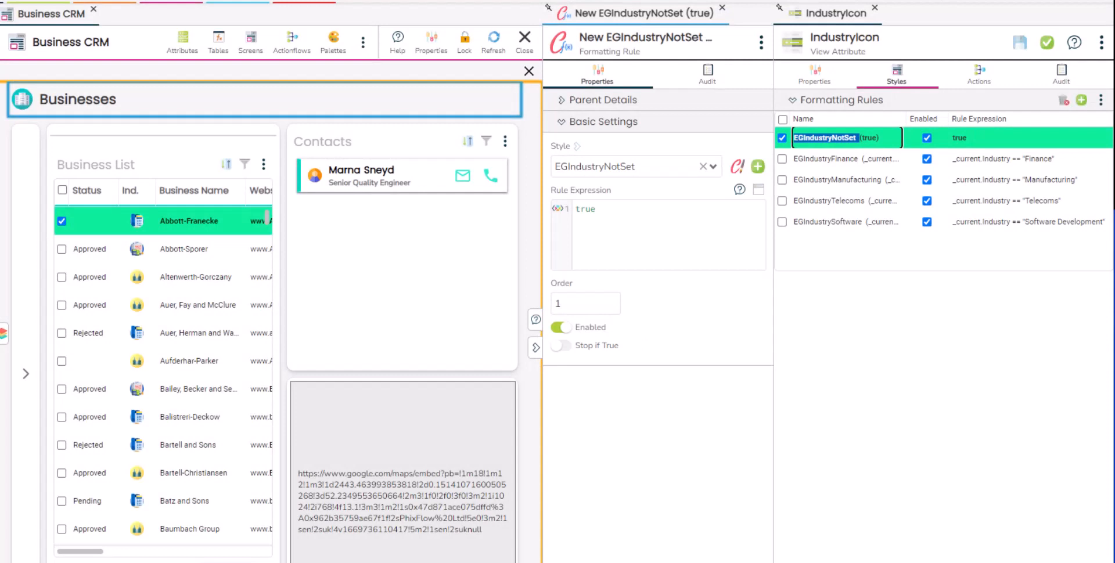
{"action": "left_click", "coordinate": [842, 163]}
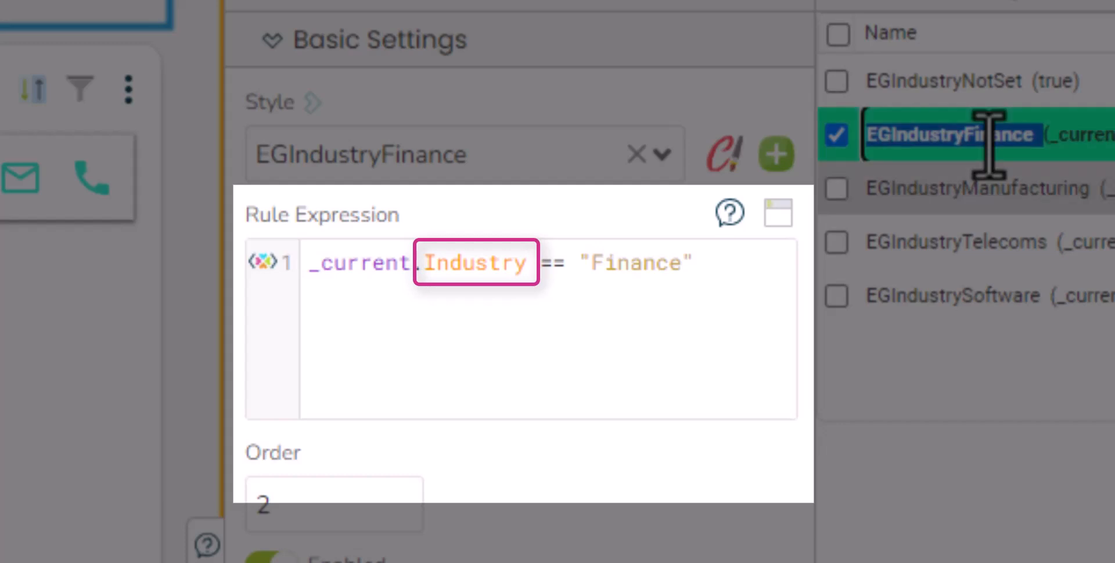
{"action": "left_click", "coordinate": [967, 191]}
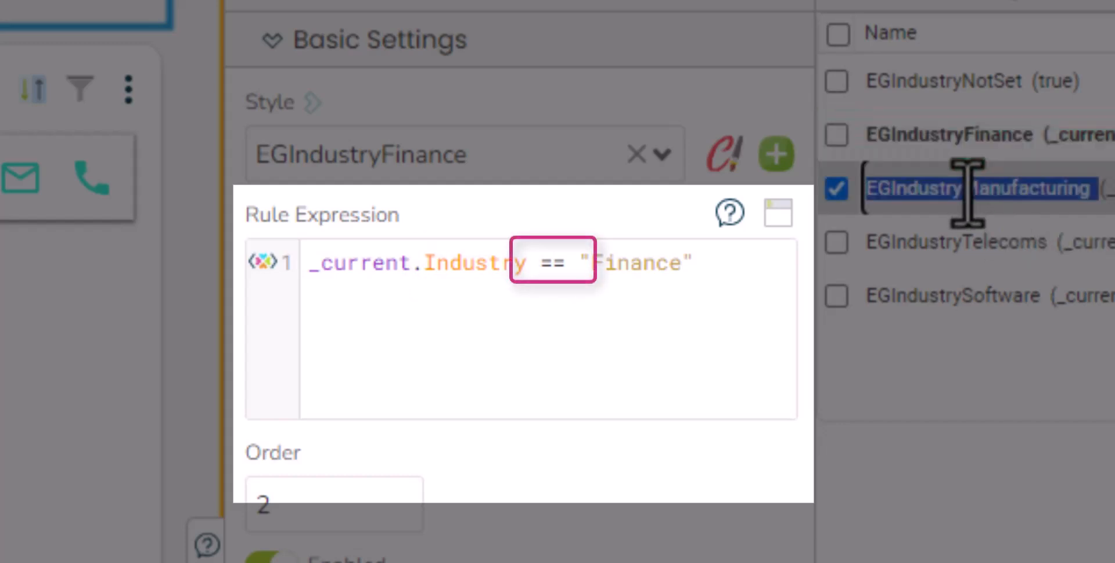
{"action": "left_click", "coordinate": [966, 243]}
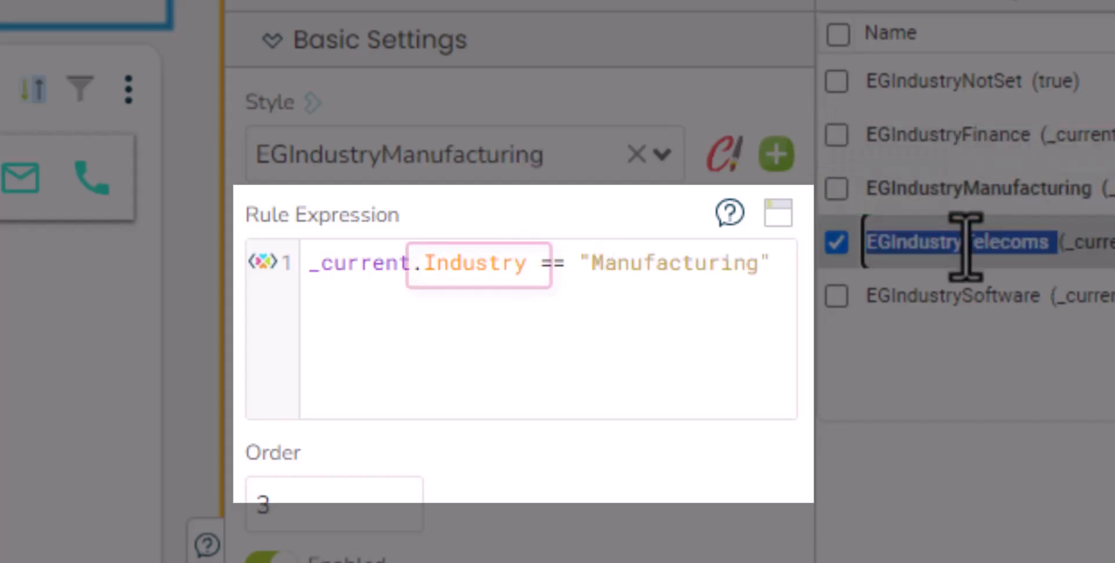
{"action": "left_click", "coordinate": [962, 296]}
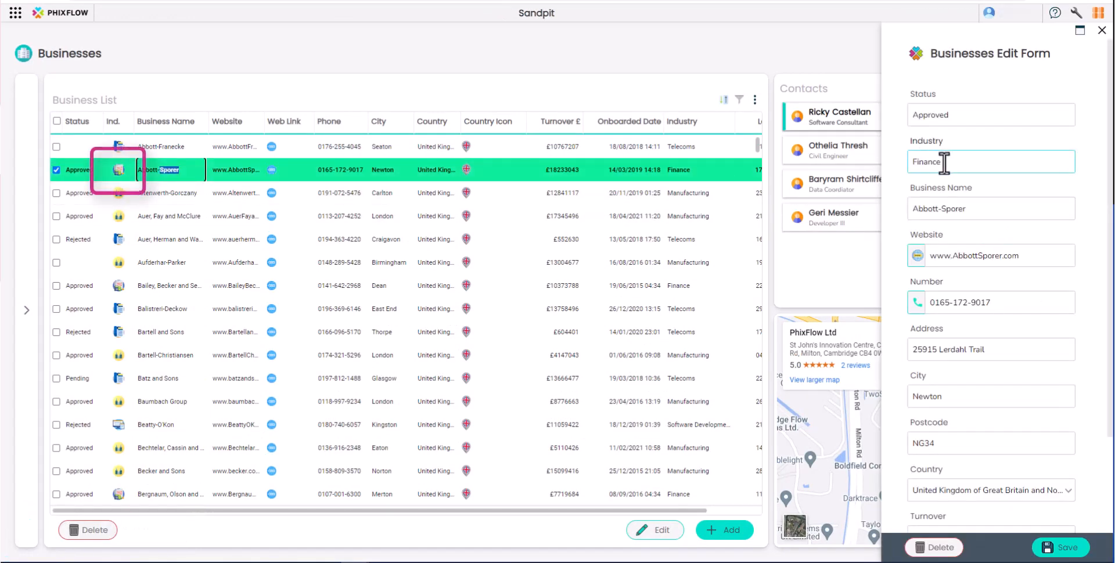
- Change the industry of the Abbott-Sporer business to Accounting and save the record
{"action": "left_click_drag", "start_coordinate": [944, 161], "coordinate": [912, 163]}
{"action": "type", "text": "Accounting"}
{"action": "left_click", "coordinate": [1055, 549]}
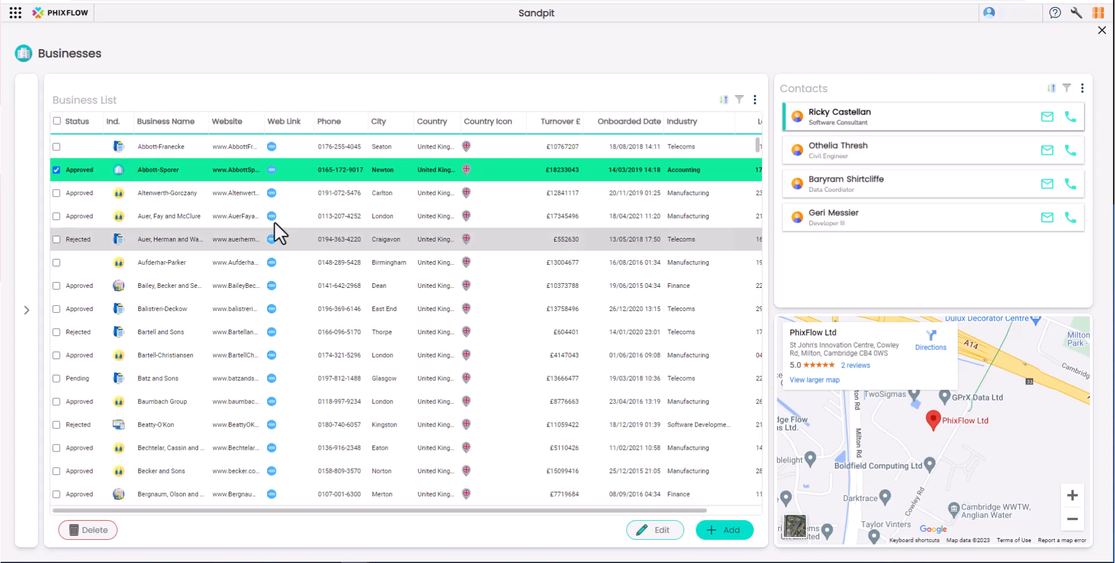
- Change the industry of the Altenwerth-Gorczany business to Finance and save the record
{"action": "double_click", "coordinate": [158, 193]}
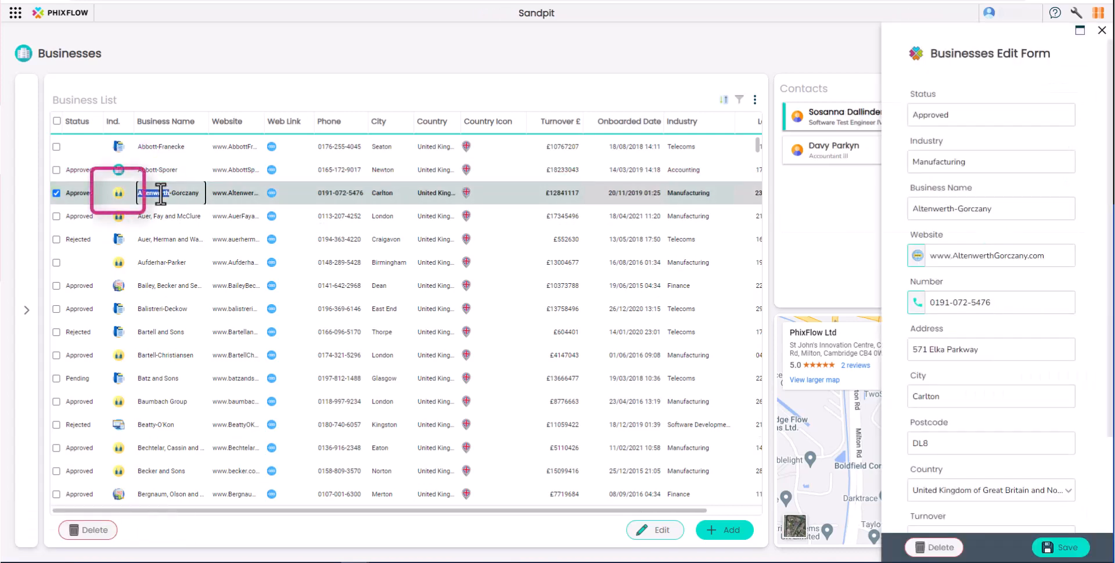
{"action": "double_click", "coordinate": [928, 162]}
{"action": "type", "text": "Finance"}
{"action": "left_click", "coordinate": [1062, 549]}
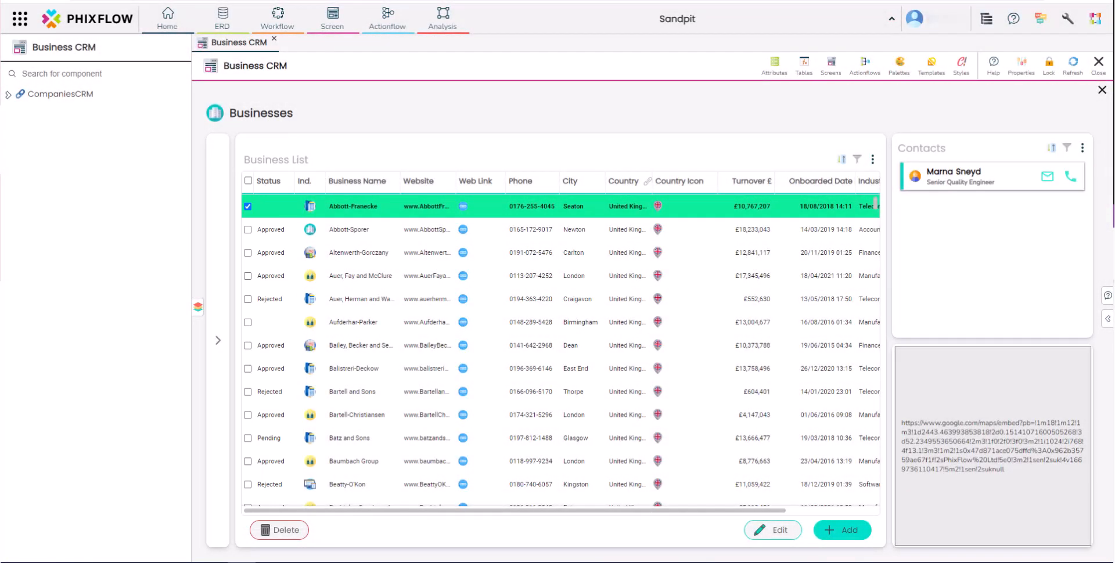
- Add a StatusIcon attribute with the expression _NULL to the ZBCompanies table behind the Business List
{"action": "right_click", "coordinate": [437, 319]}
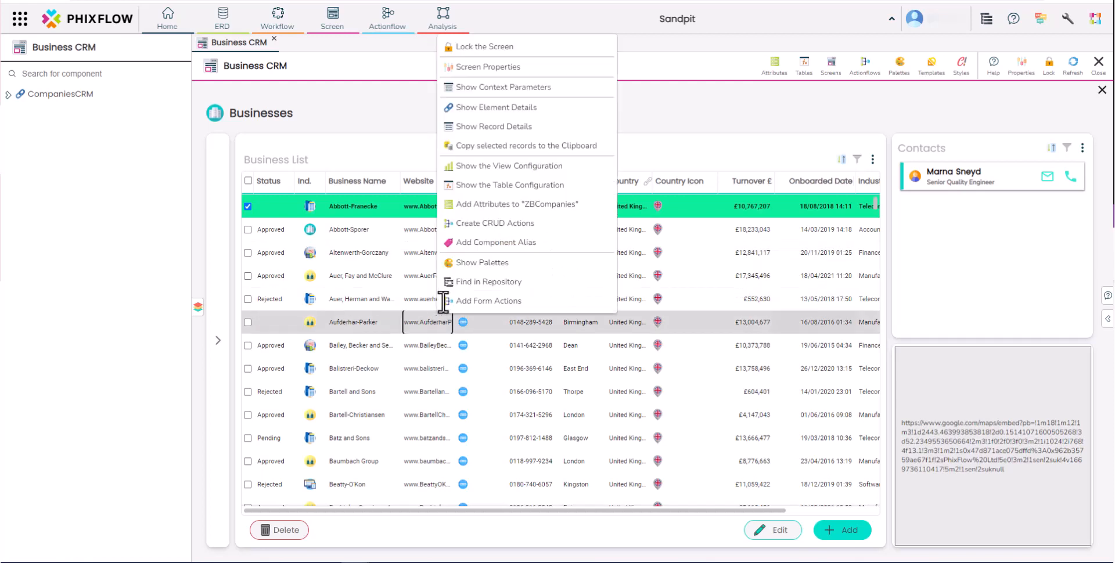
{"action": "left_click", "coordinate": [486, 186]}
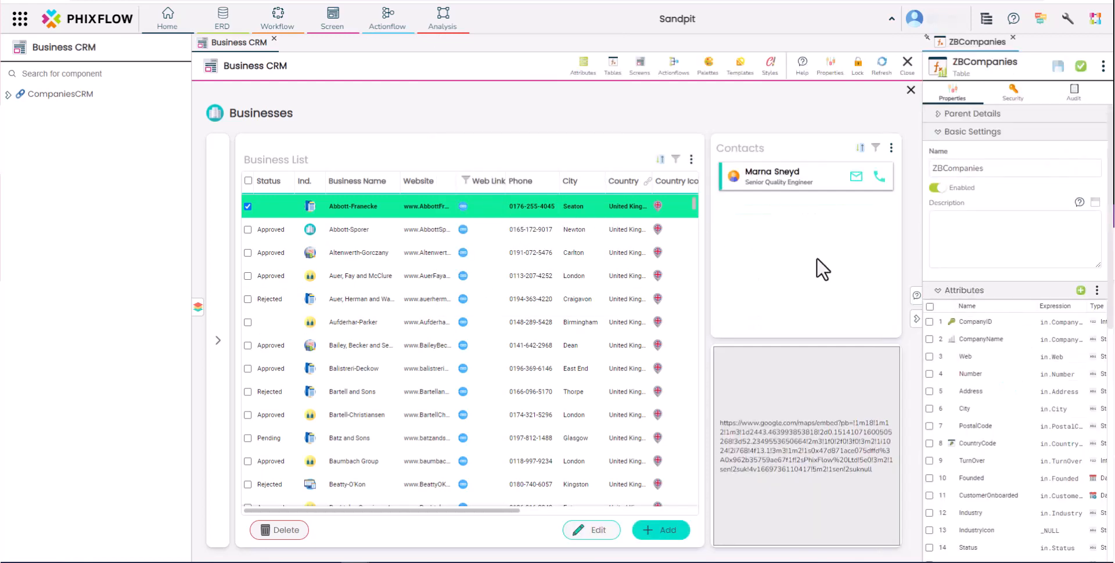
{"action": "left_click", "coordinate": [1080, 290]}
{"action": "left_click", "coordinate": [804, 169]}
{"action": "type", "text": "Statu"}
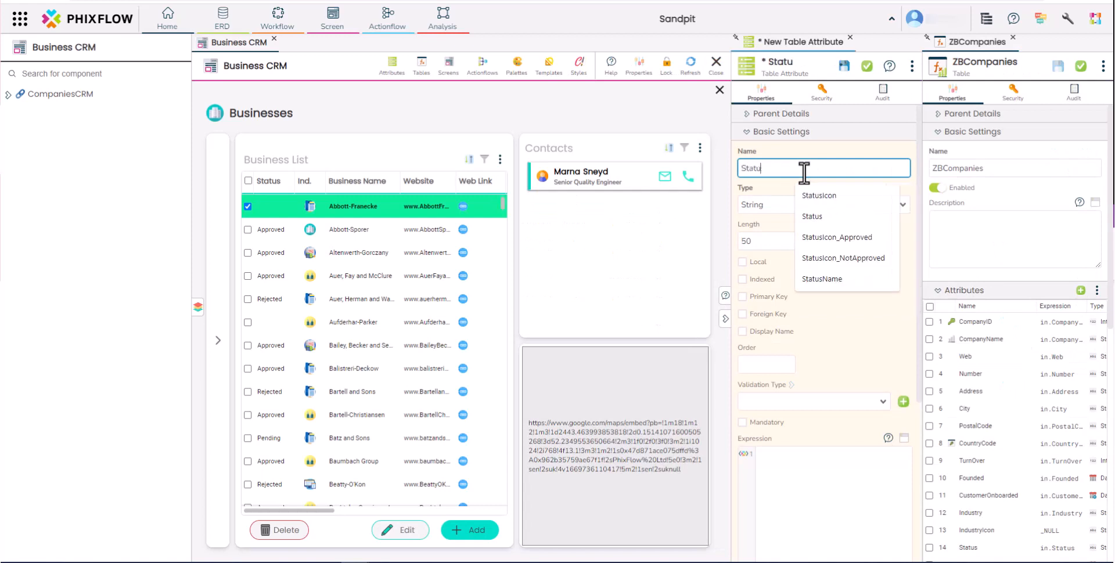
{"action": "type", "text": "sIcon"}
{"action": "left_click", "coordinate": [780, 456]}
{"action": "type", "text": "_NULL"}
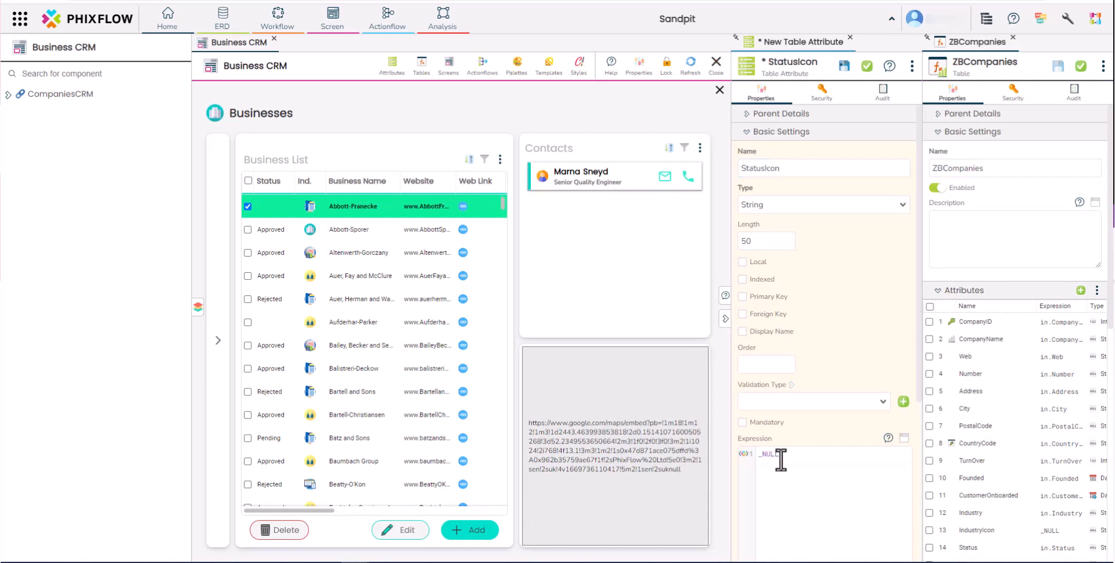
{"action": "left_click", "coordinate": [867, 66]}
- Add the StatusIcon attribute to the Business List as the first column, before Status
{"action": "scroll", "coordinate": [991, 349], "scroll_direction": "down", "scroll_amount": 3}
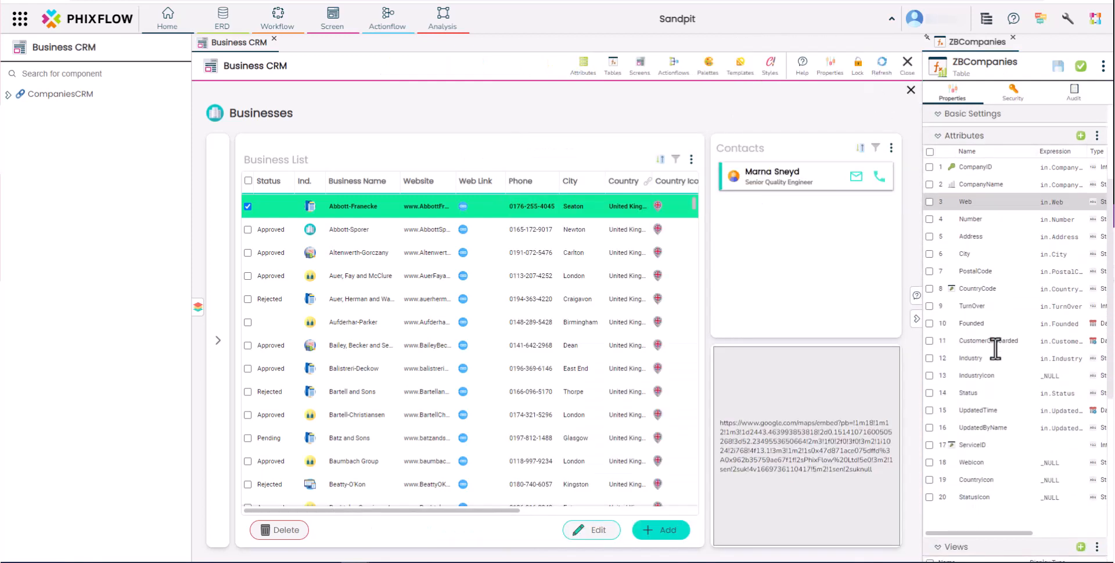
{"action": "left_click", "coordinate": [965, 497]}
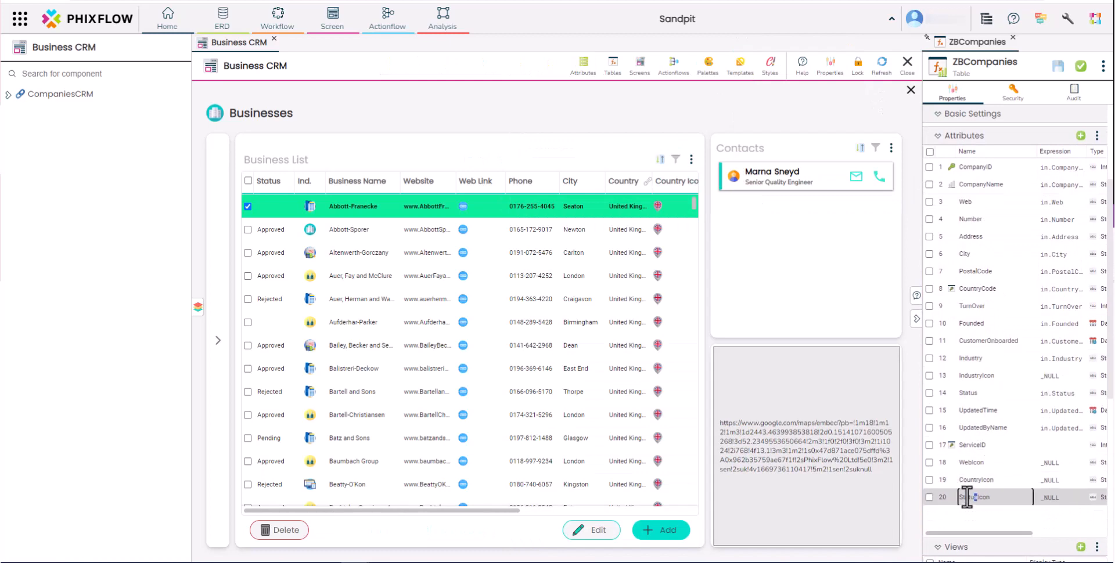
{"action": "left_click_drag", "start_coordinate": [967, 497], "coordinate": [959, 497]}
{"action": "left_click_drag", "start_coordinate": [529, 181], "coordinate": [274, 180]}
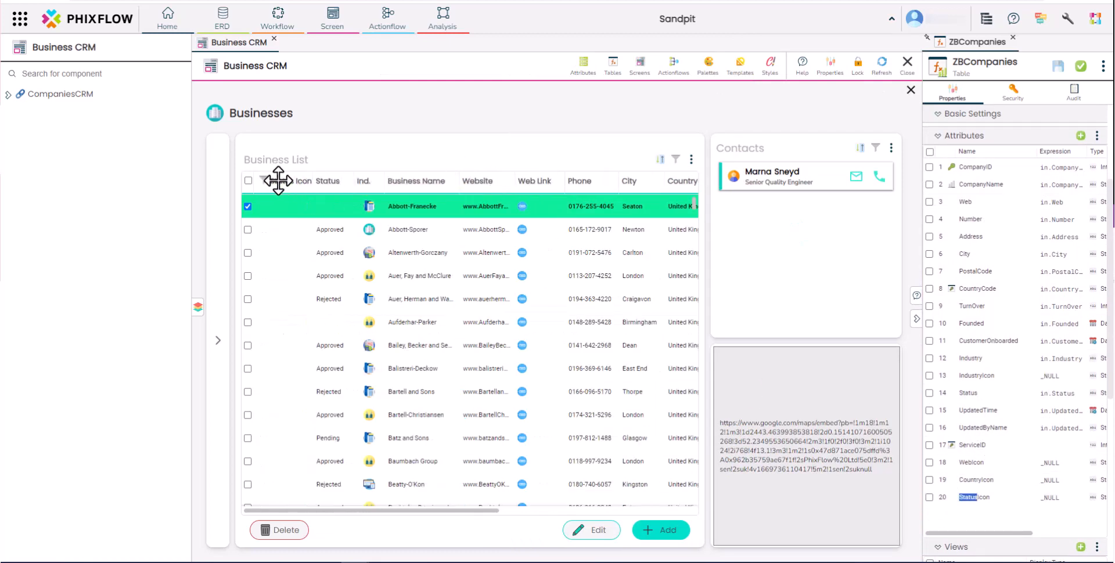
- Start a formatting rule for the Status Icon column and create a style for it named EGNoStatus
{"action": "double_click", "coordinate": [287, 181]}
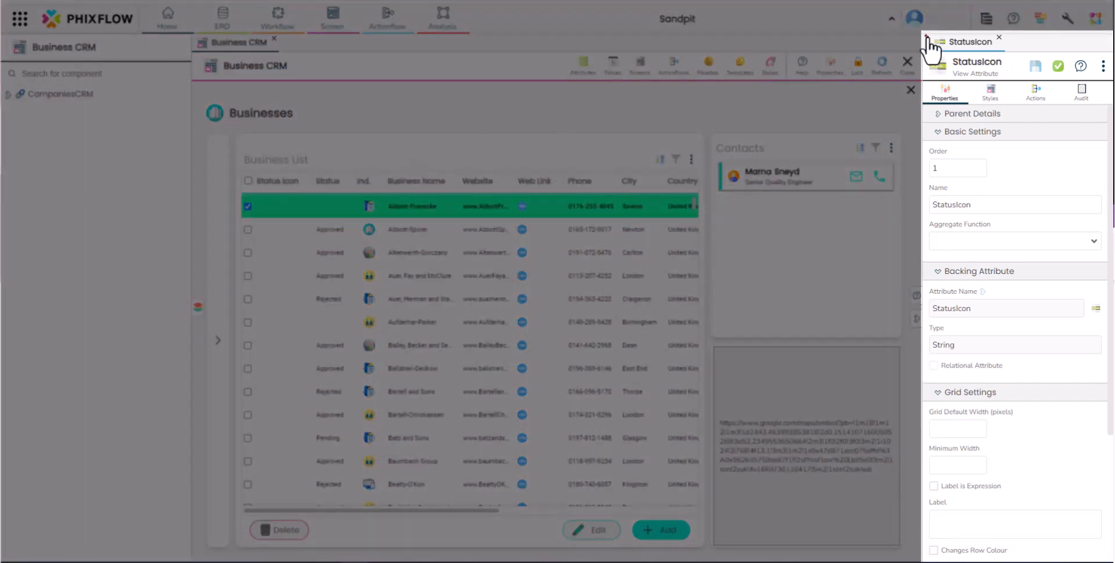
{"action": "left_click", "coordinate": [989, 93]}
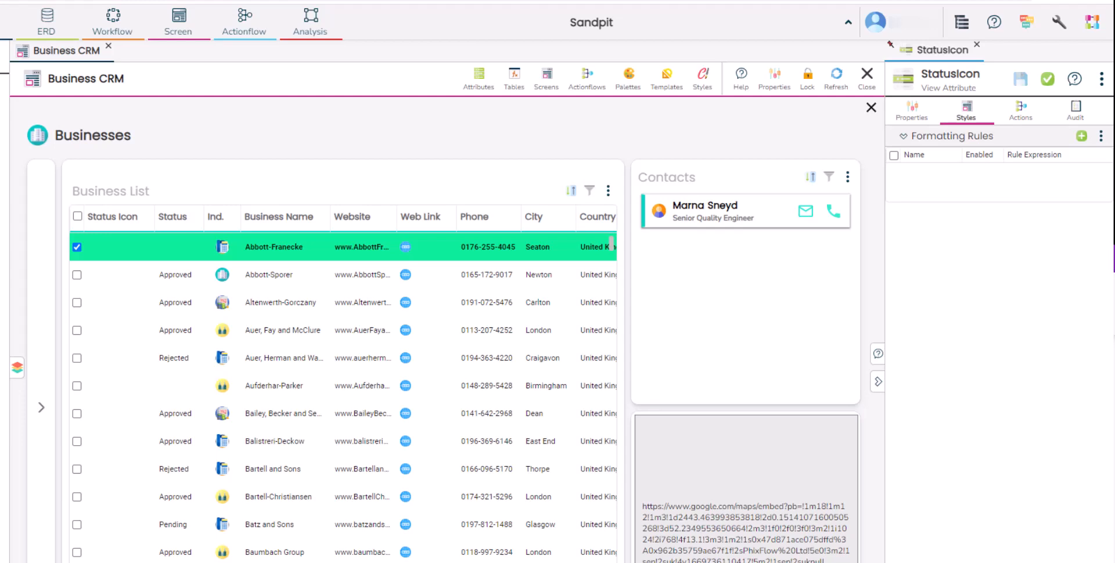
{"action": "left_click", "coordinate": [1082, 136]}
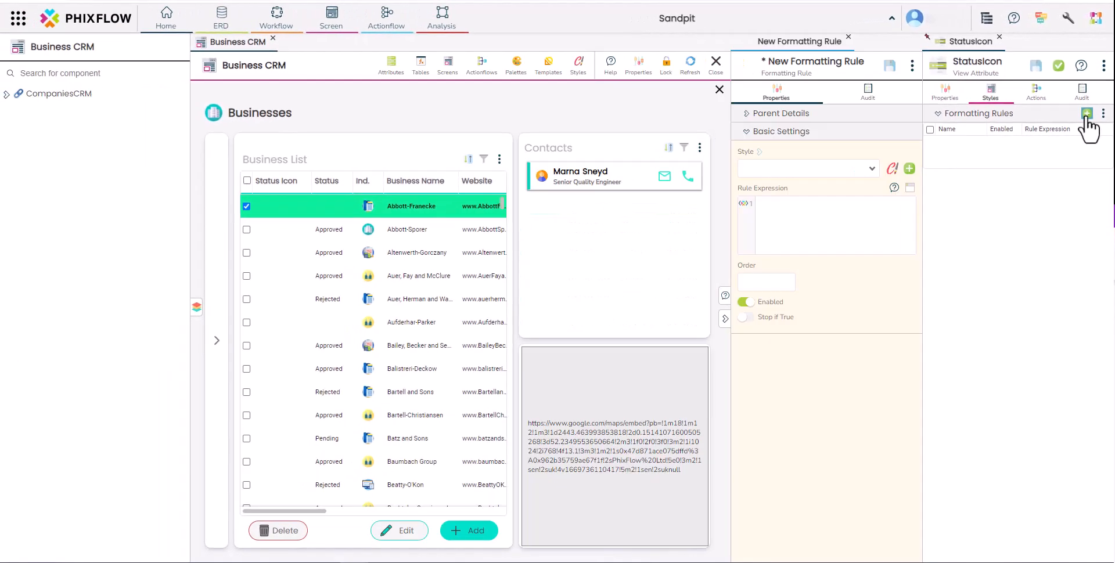
{"action": "left_click", "coordinate": [909, 169]}
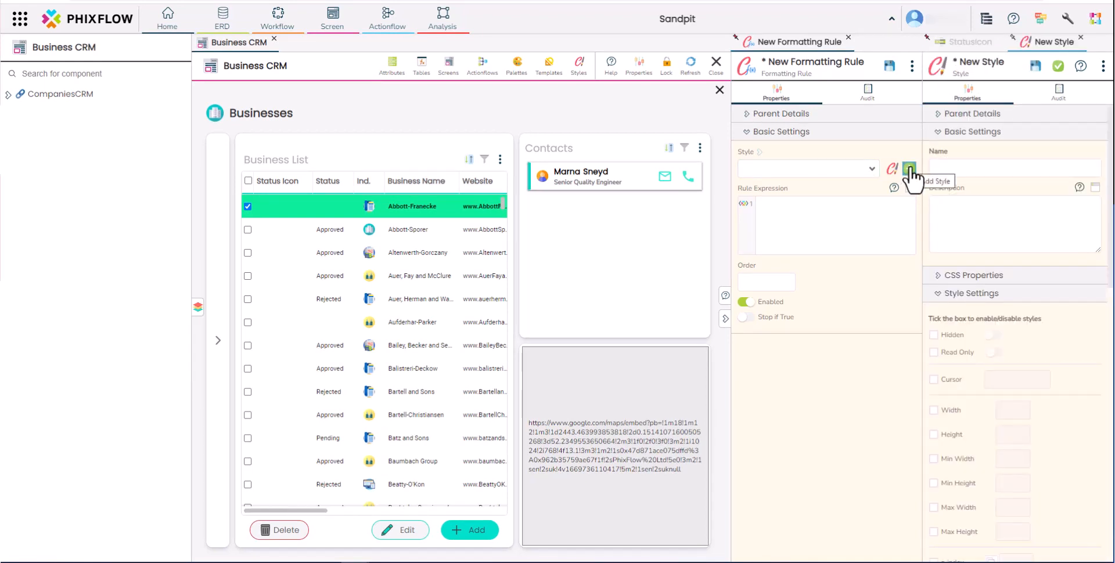
{"action": "left_click", "coordinate": [945, 168]}
{"action": "type", "text": "EG"}
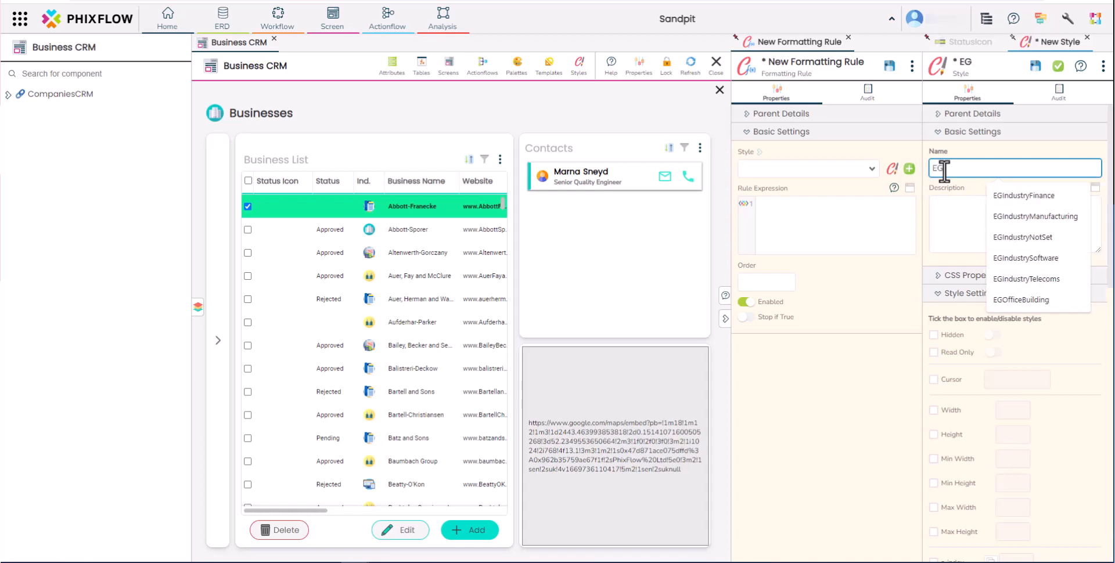
{"action": "type", "text": "NoStatus"}
- Give the EGNoStatus style the EGNoStatus image with a size of 20px by 20px
{"action": "scroll", "coordinate": [1022, 317], "scroll_direction": "down", "scroll_amount": 1}
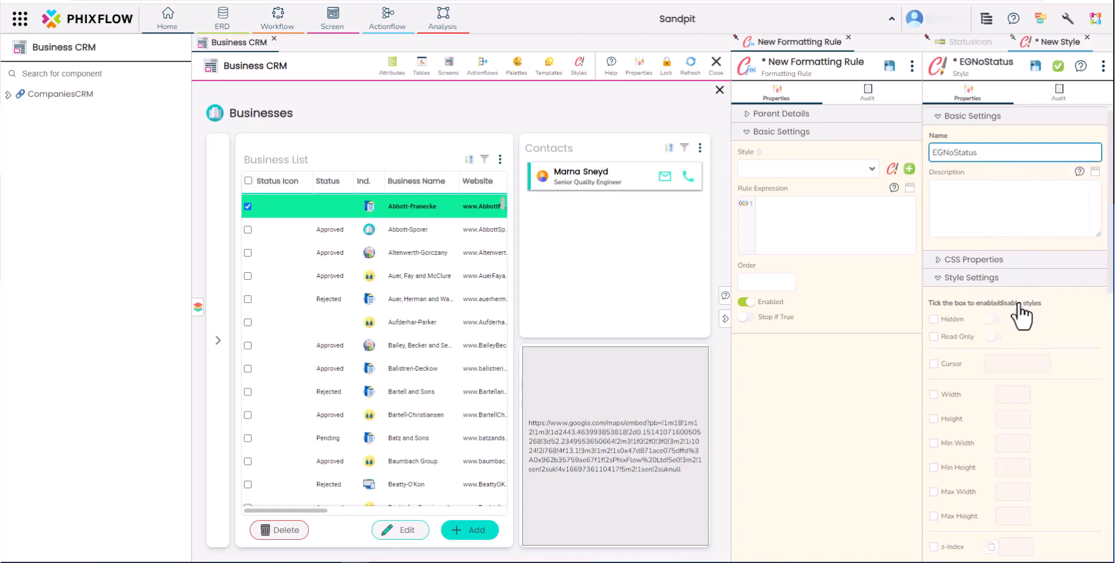
{"action": "scroll", "coordinate": [1020, 311], "scroll_direction": "down", "scroll_amount": 10}
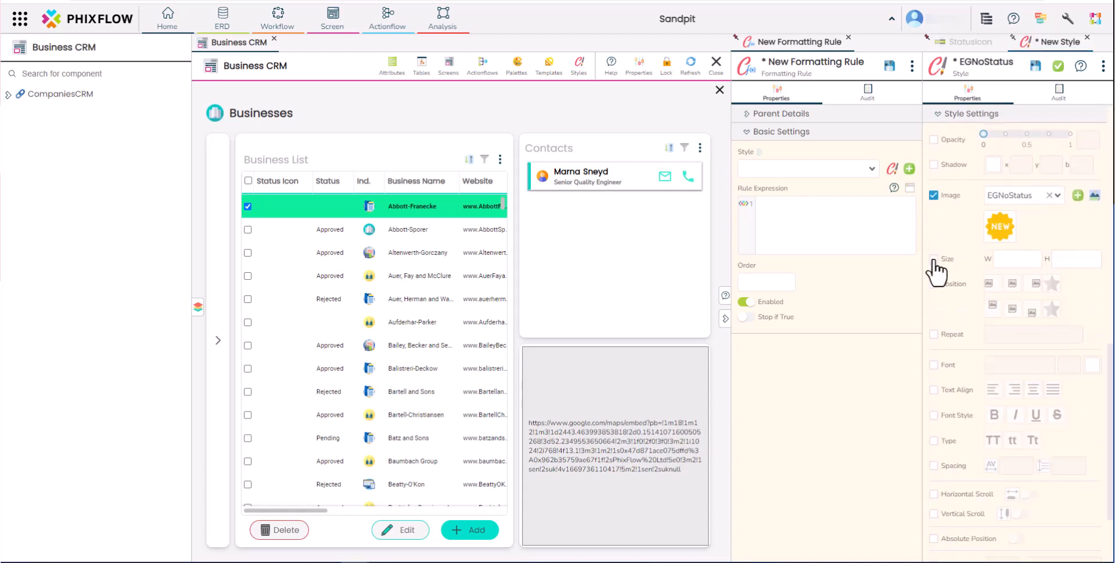
{"action": "left_click", "coordinate": [933, 259]}
{"action": "left_click", "coordinate": [1013, 260]}
{"action": "type", "text": "20px"}
{"action": "key", "text": "Tab"}
{"action": "type", "text": "20px"}
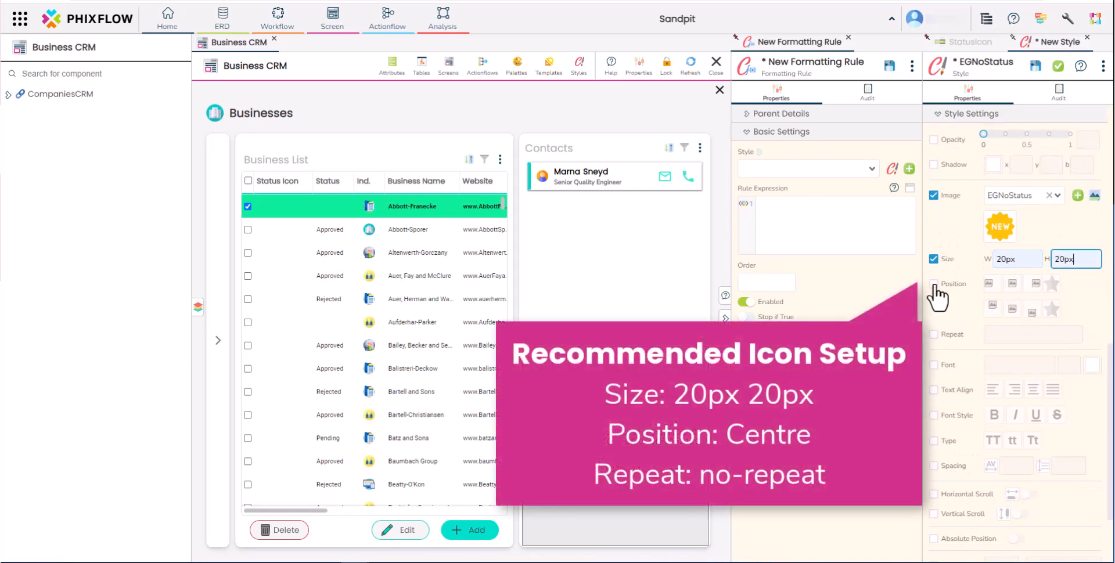
- Centre the style's image horizontally and vertically, set its repeat to no-repeat, and save the style
{"action": "left_click", "coordinate": [933, 284]}
{"action": "left_click", "coordinate": [1012, 283]}
{"action": "left_click", "coordinate": [1013, 309]}
{"action": "left_click", "coordinate": [934, 334]}
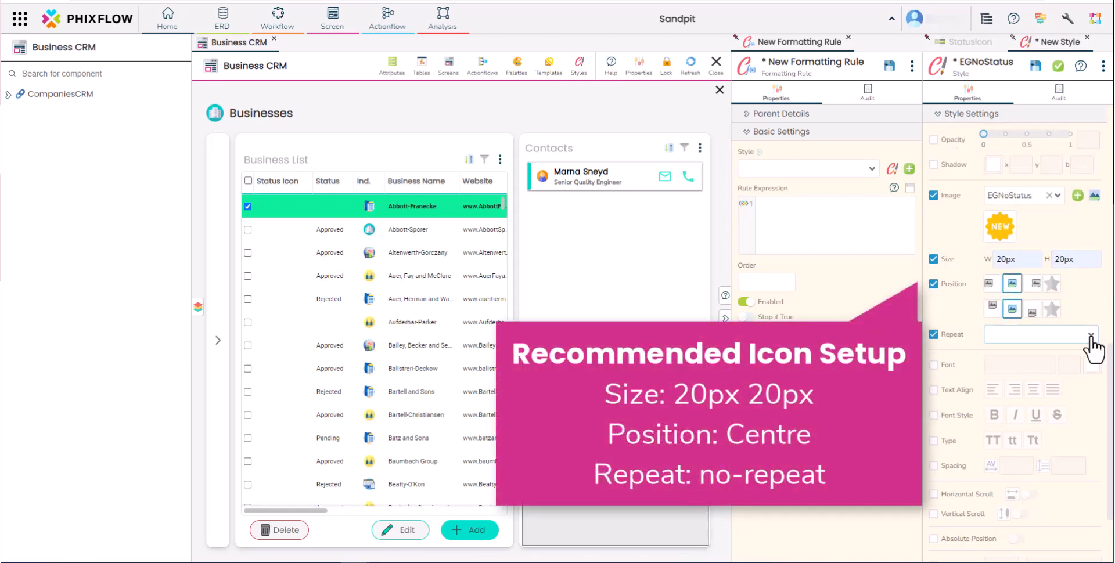
{"action": "left_click", "coordinate": [1090, 335]}
{"action": "left_click", "coordinate": [1054, 374]}
{"action": "scroll", "coordinate": [1023, 360], "scroll_direction": "up", "scroll_amount": 10}
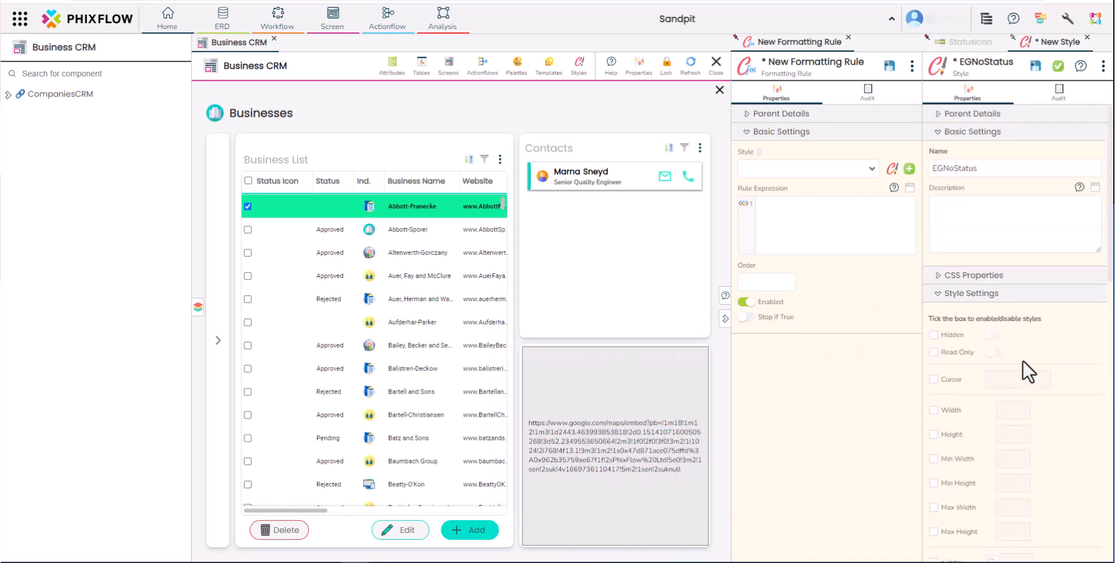
{"action": "left_click", "coordinate": [1058, 65]}
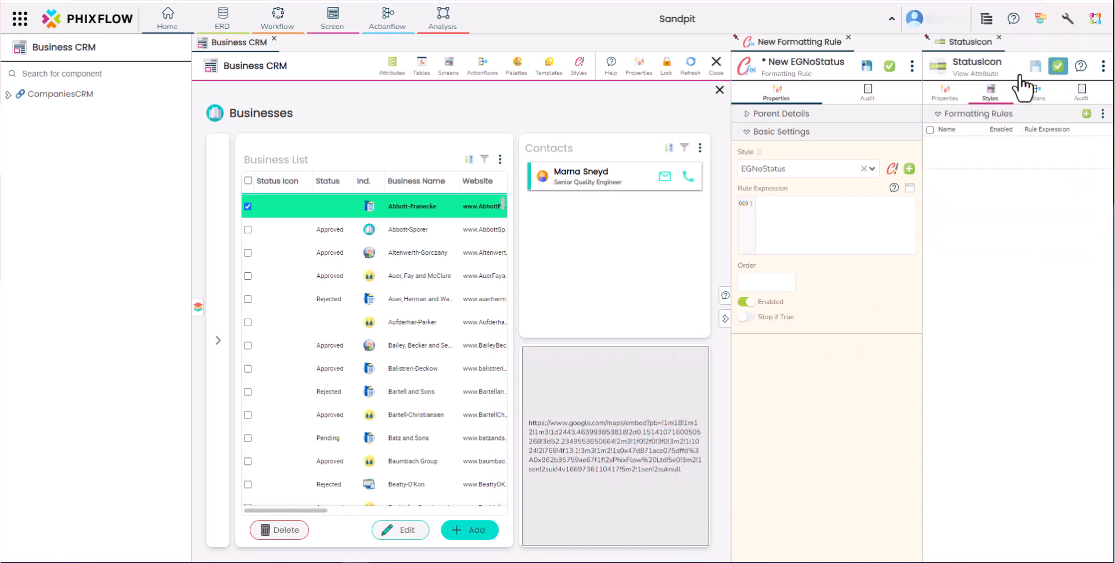
- Set the EGNoStatus rule's expression to true and its order to 1, and save the rule
{"action": "left_click", "coordinate": [791, 205]}
{"action": "type", "text": "true"}
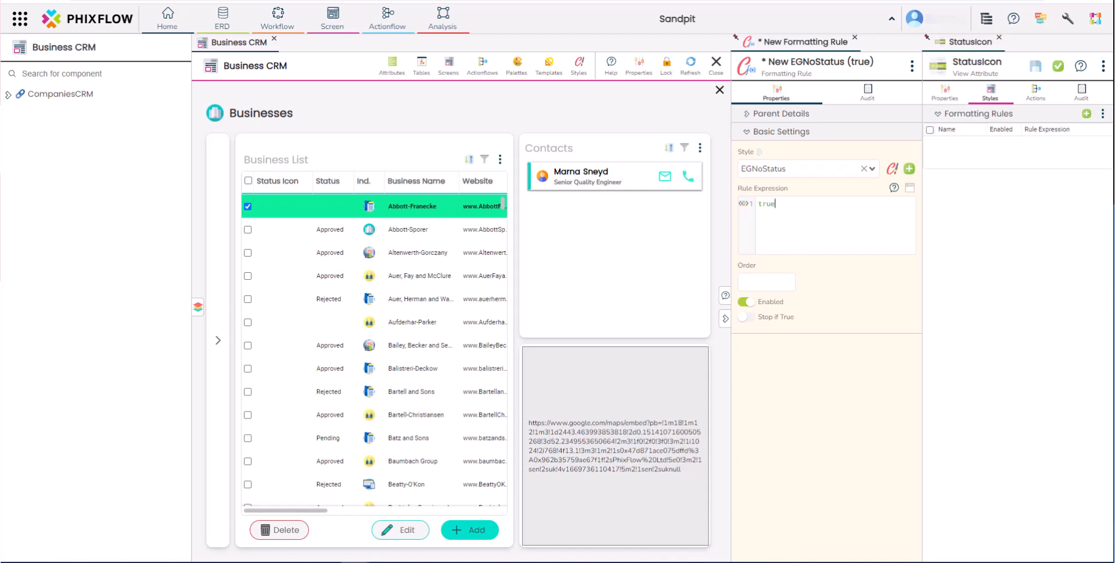
{"action": "left_click", "coordinate": [912, 65]}
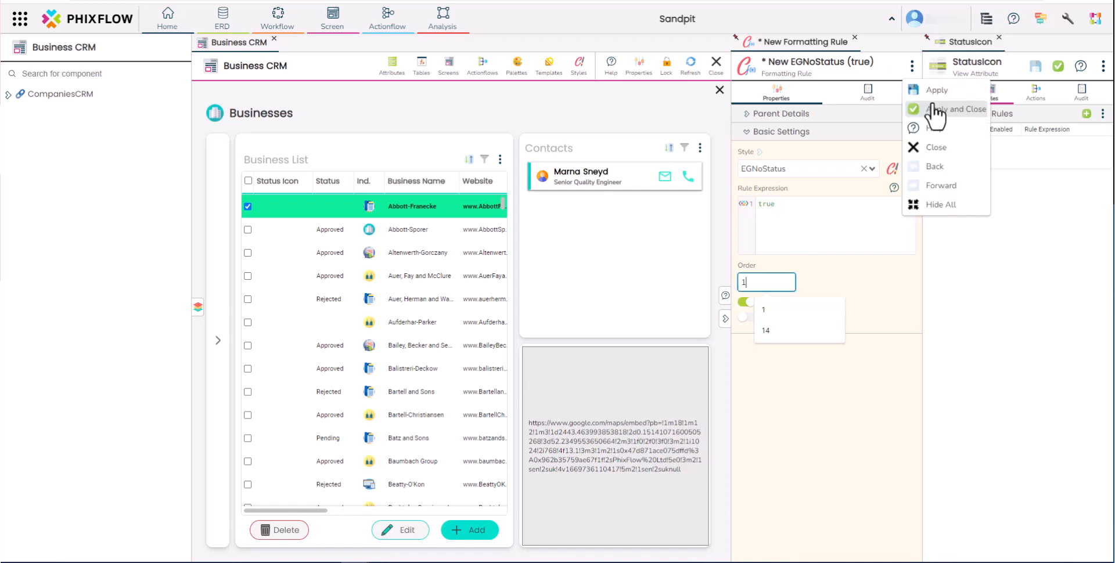
{"action": "left_click", "coordinate": [933, 111]}
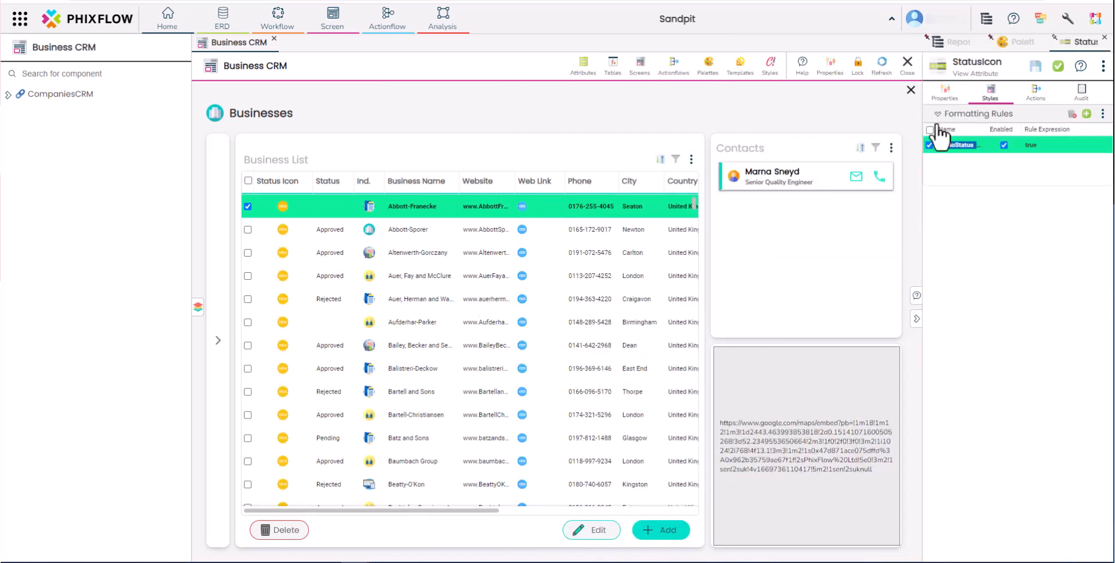
- Add a formatting rule with style EGStatusApproved, expression _current.Status == "Approved" and order 2
{"action": "left_click", "coordinate": [1087, 114]}
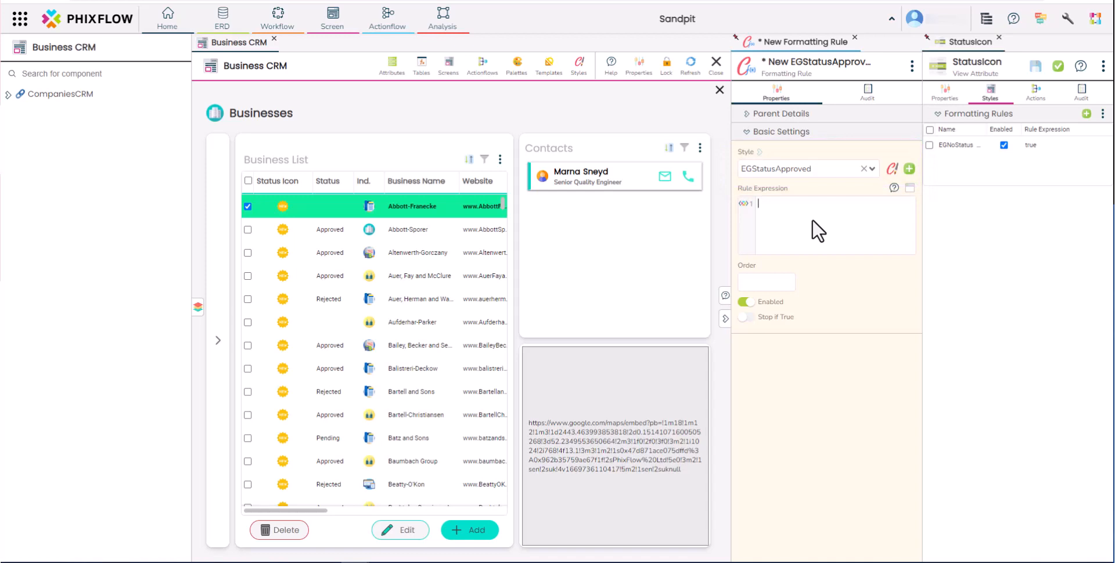
{"action": "type", "text": "_current.Status == \"A"}
{"action": "type", "text": "pproved"}
{"action": "left_click", "coordinate": [913, 65]}
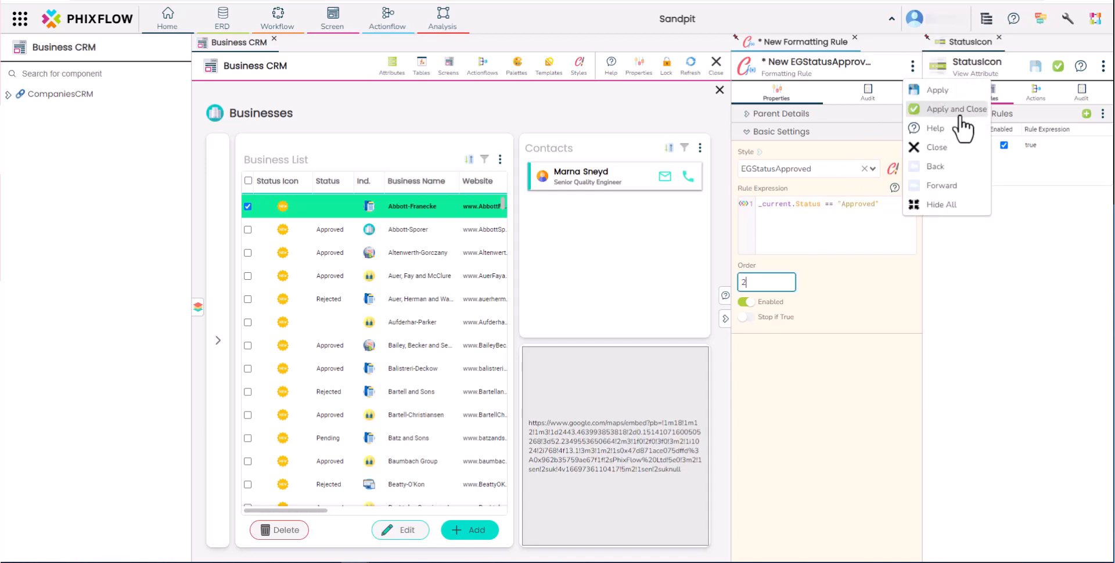
{"action": "left_click", "coordinate": [956, 106]}
- Add and save a formatting rule with style EGStatusRejected and expression _current.Status == "Rejected"
{"action": "left_click", "coordinate": [1086, 114]}
{"action": "left_click", "coordinate": [787, 208]}
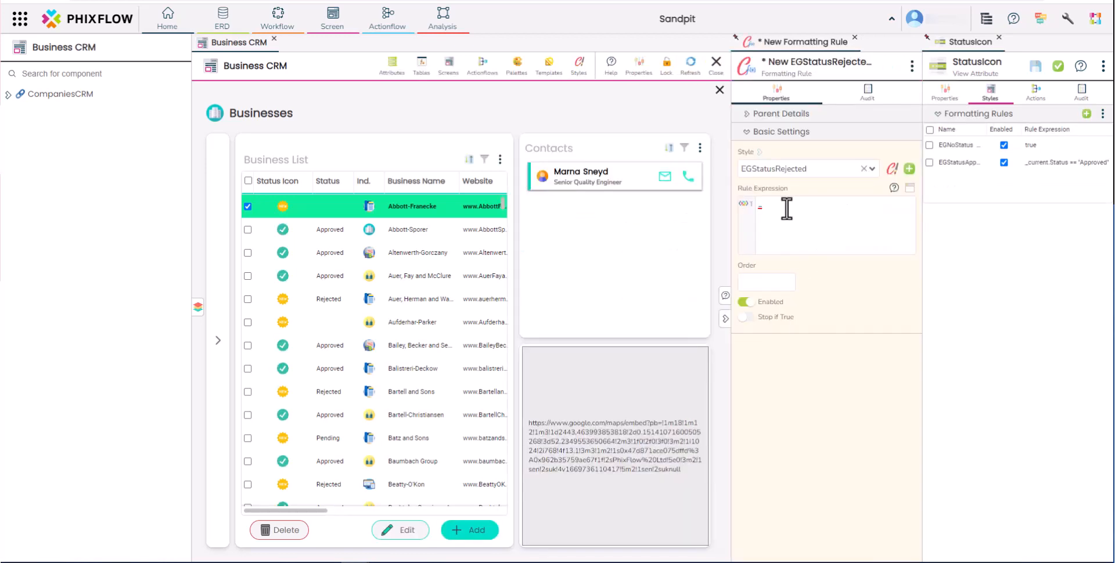
{"action": "type", "text": "_current.Status == \"Rejected"}
{"action": "left_click", "coordinate": [913, 65]}
{"action": "left_click", "coordinate": [932, 109]}
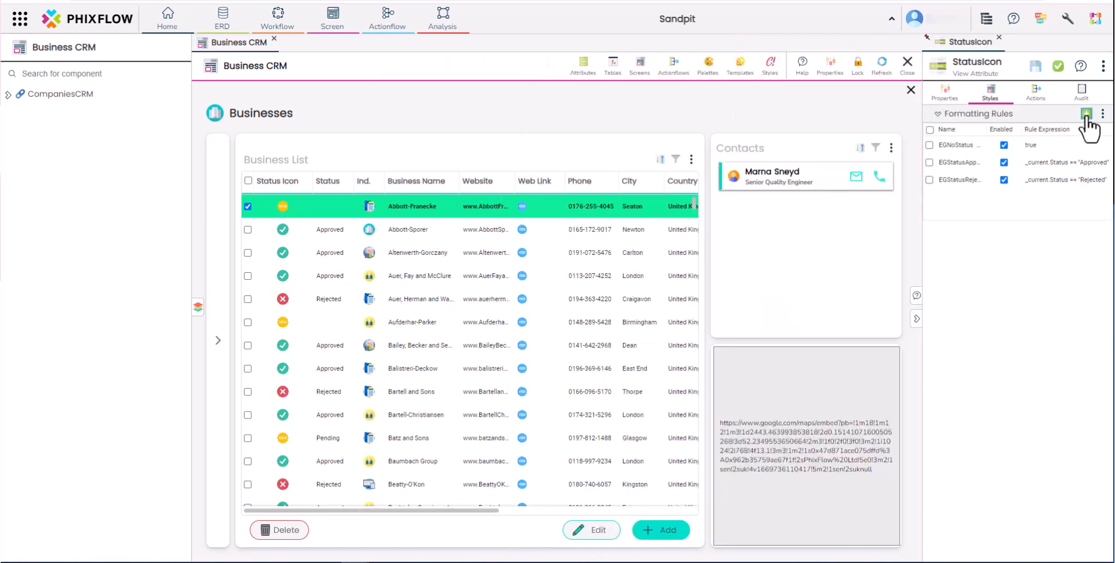
- Add a formatting rule with style EGStatusPending and expression _current.Status == "Pending", and save the rule and the StatusIcon attribute
{"action": "left_click", "coordinate": [1086, 113]}
{"action": "left_click", "coordinate": [841, 258]}
{"action": "type", "text": "_current.S"}
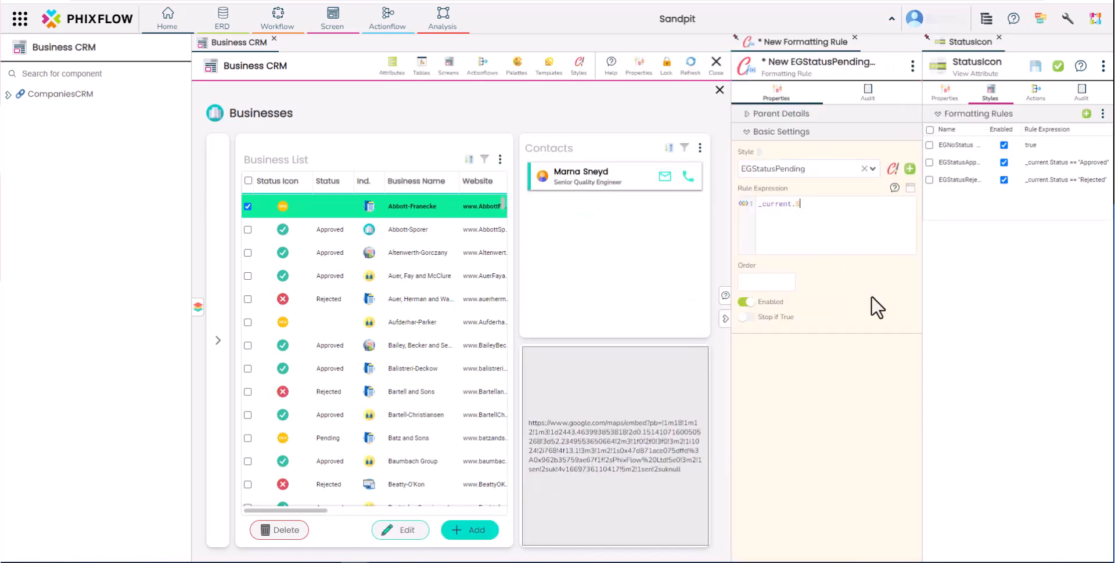
{"action": "type", "text": "tatus == \"Pending"}
{"action": "left_click", "coordinate": [913, 65]}
{"action": "left_click", "coordinate": [932, 109]}
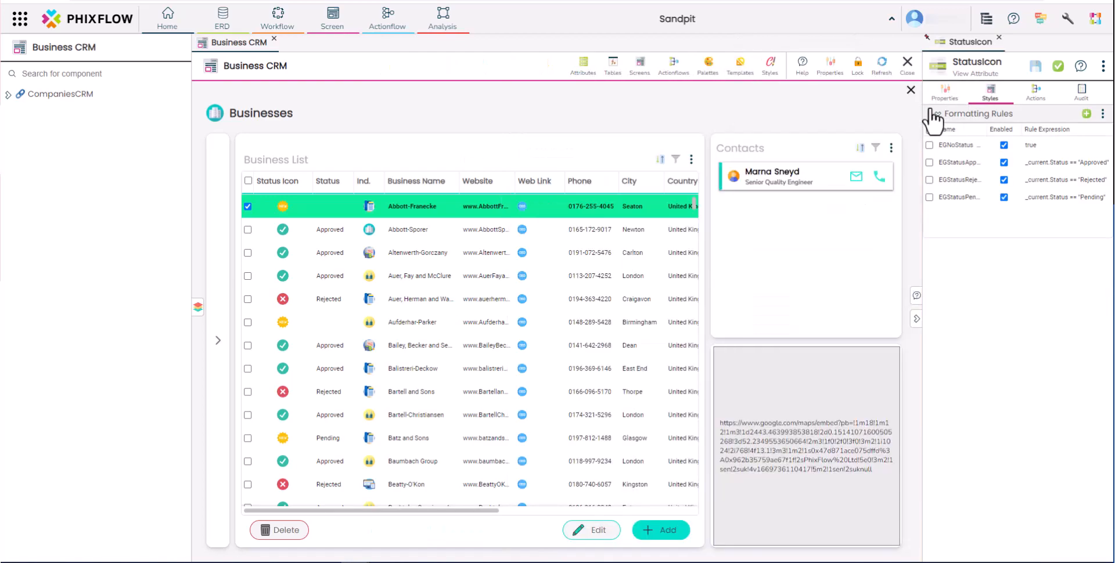
{"action": "left_click", "coordinate": [1059, 66]}
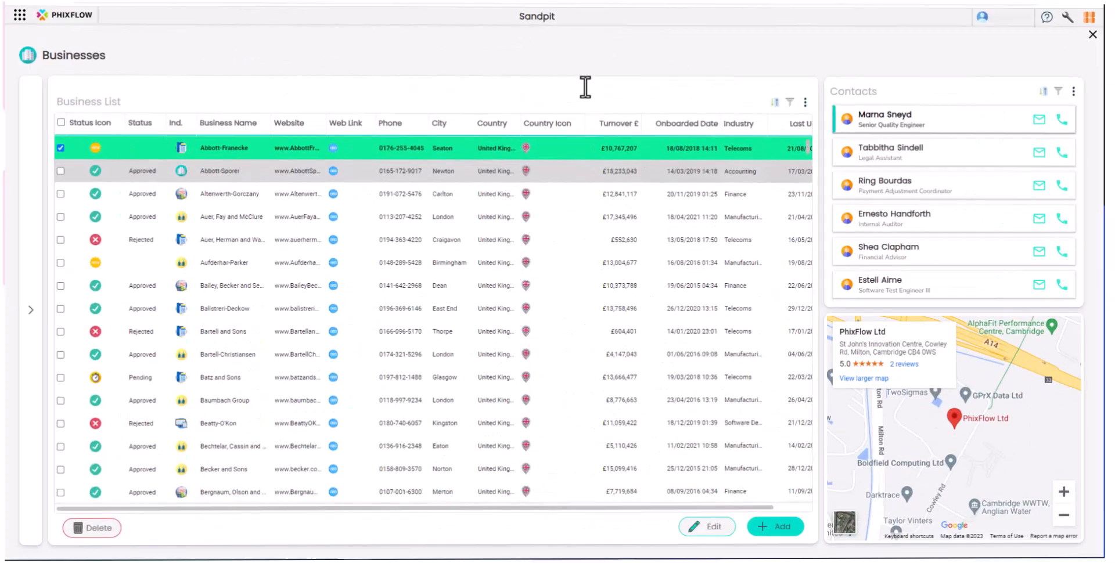
- Set the status of the Abbott-Franecke business to Rejected and save the record
{"action": "double_click", "coordinate": [224, 147]}
{"action": "left_click", "coordinate": [915, 116]}
{"action": "type", "text": "Rejected"}
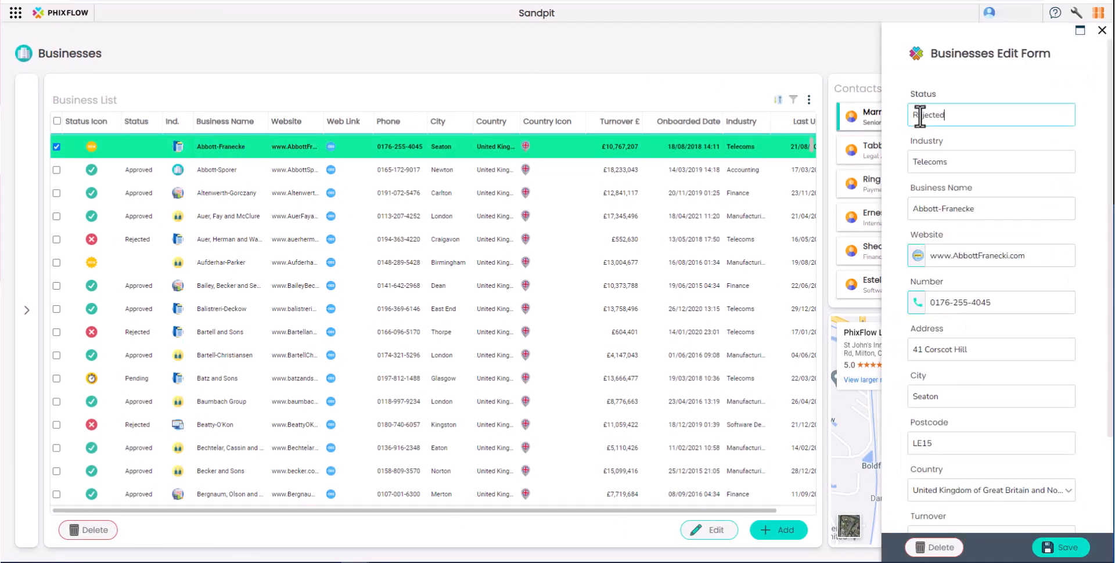
{"action": "left_click", "coordinate": [1061, 548]}
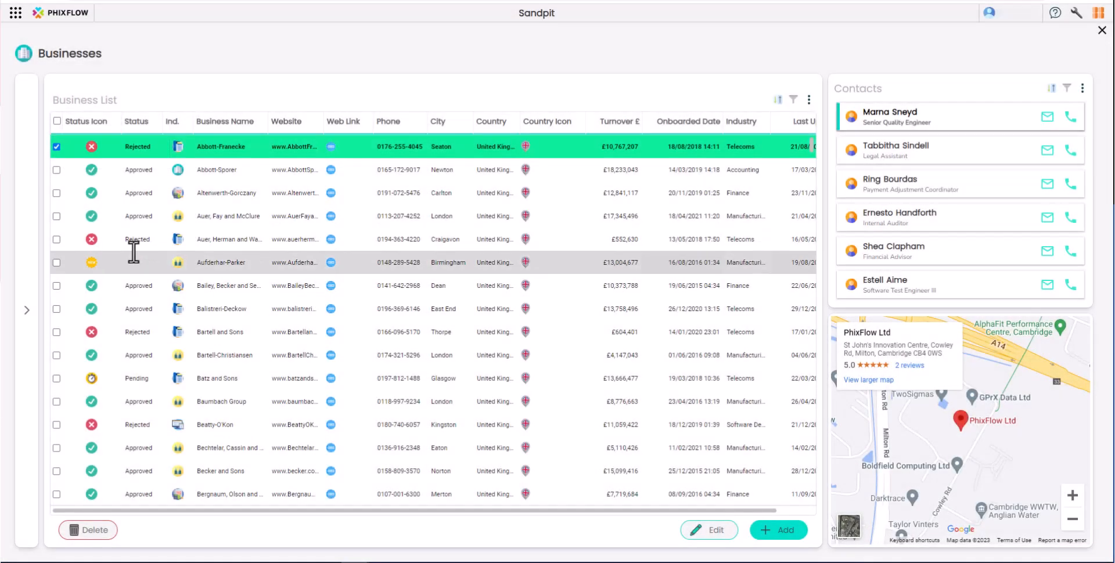
- Set the status of the Aufderhar-Parker business to Pending and save the record
{"action": "double_click", "coordinate": [145, 263]}
{"action": "left_click", "coordinate": [929, 111]}
{"action": "type", "text": "Pending"}
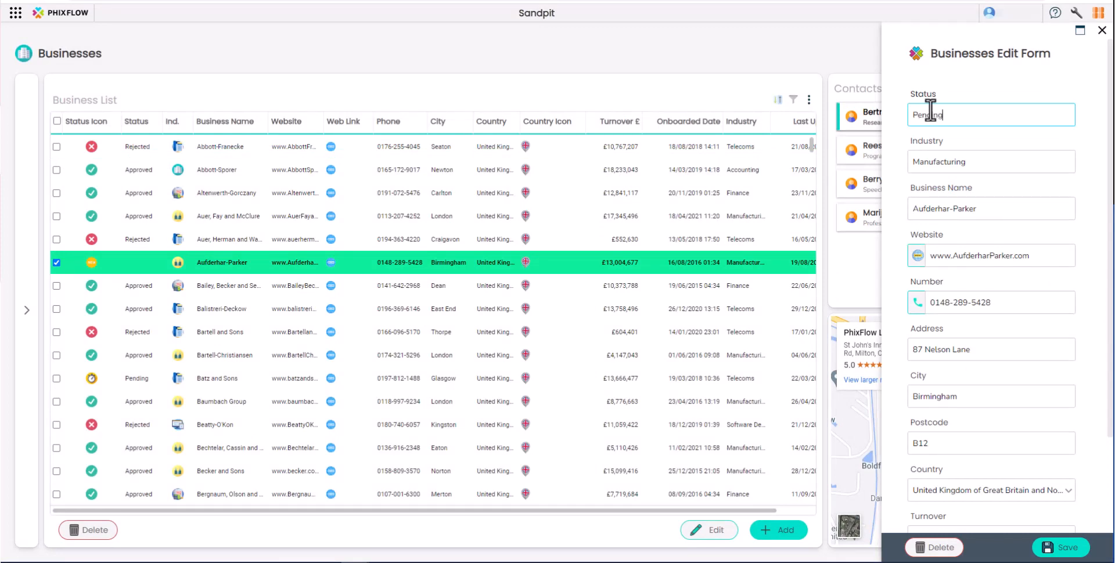
{"action": "left_click", "coordinate": [1062, 547]}
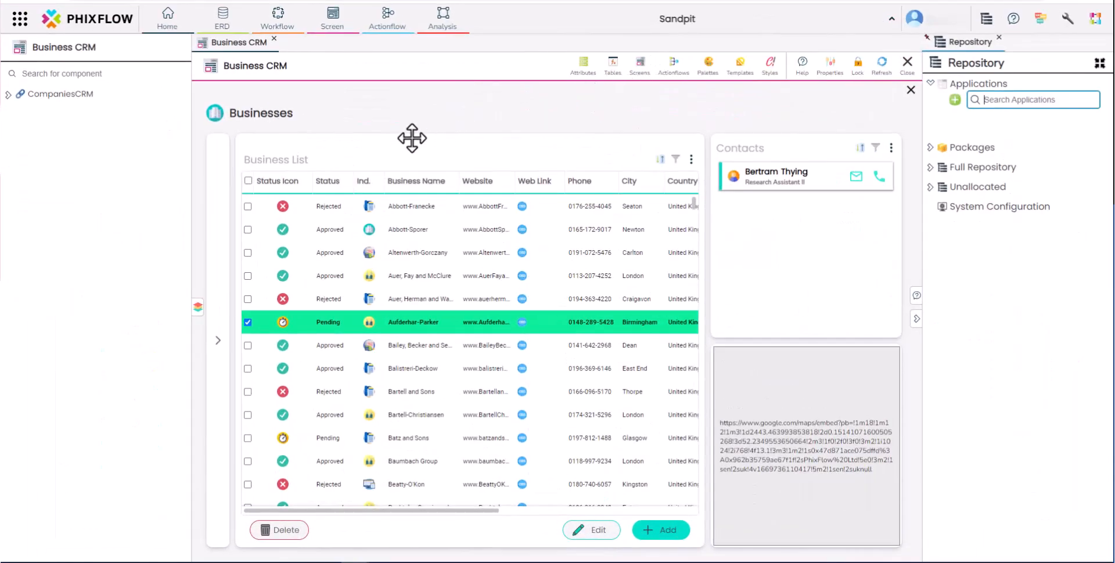
- Set the Status attribute of the Business List to Always Hidden in its grid settings
{"action": "left_click", "coordinate": [337, 183]}
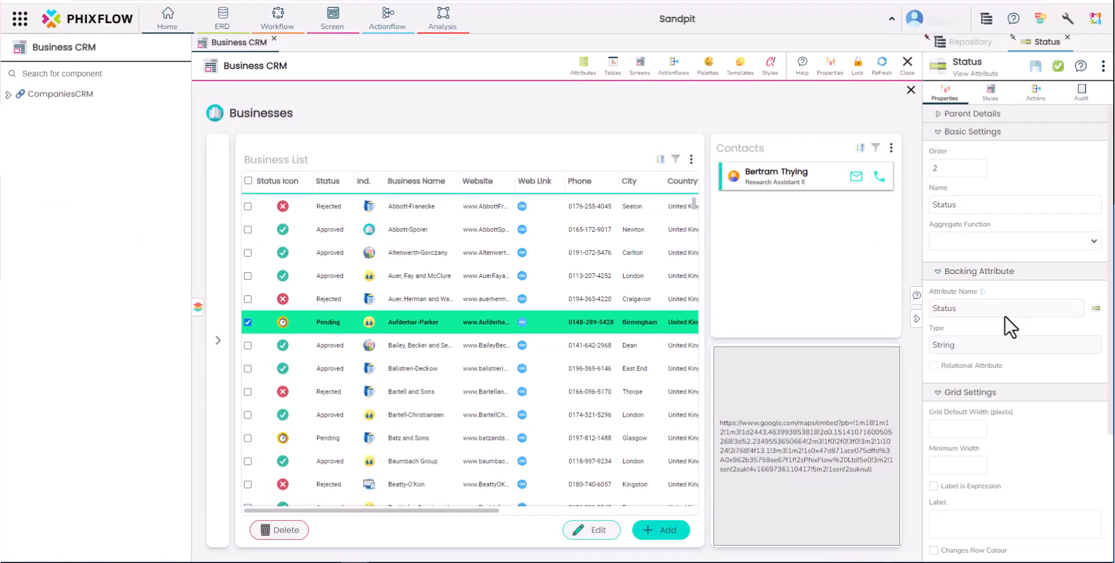
{"action": "scroll", "coordinate": [1006, 319], "scroll_direction": "down", "scroll_amount": 1}
{"action": "scroll", "coordinate": [1005, 315], "scroll_direction": "down", "scroll_amount": 3}
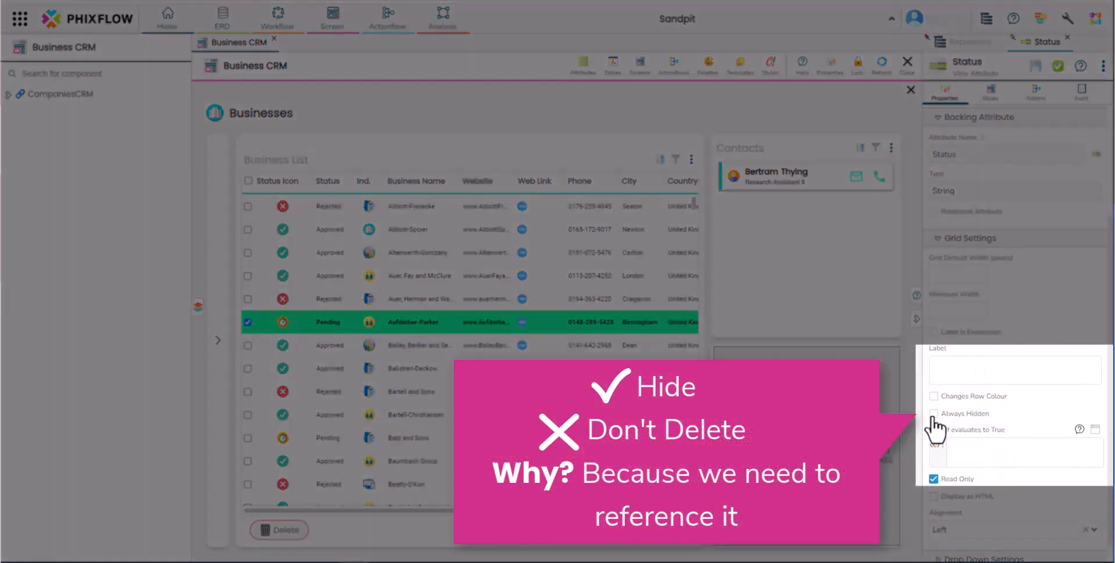
{"action": "left_click", "coordinate": [933, 415]}
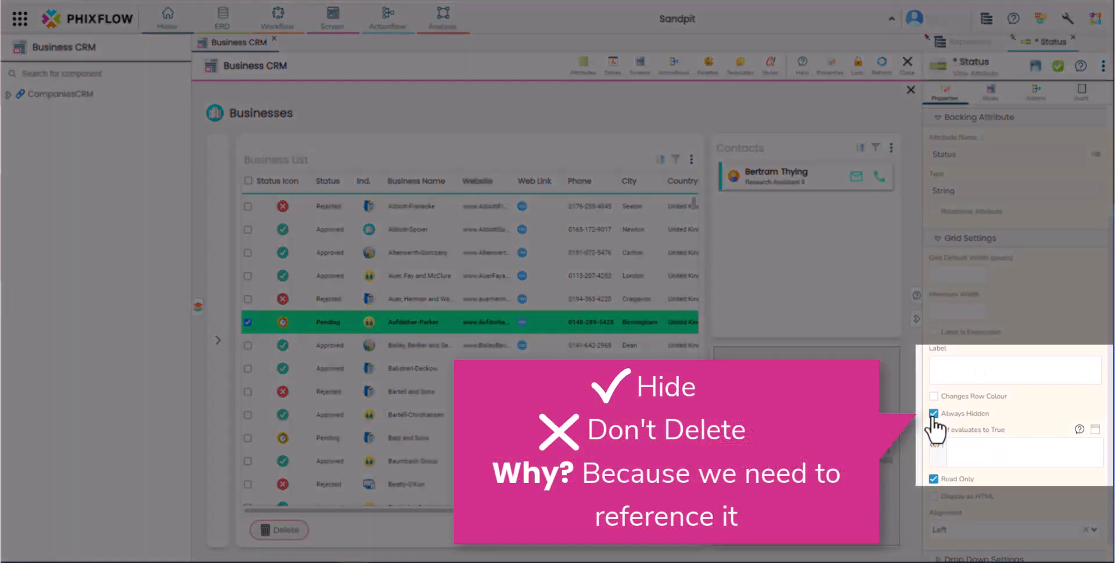